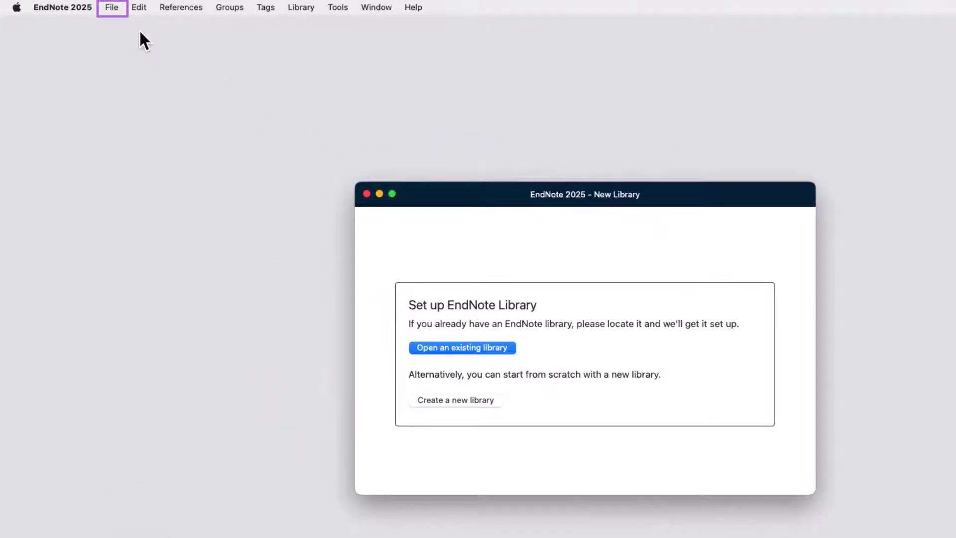
Create and save a new empty EndNote library named My EndNote Library.
{"action": "left_click", "coordinate": [113, 8]}
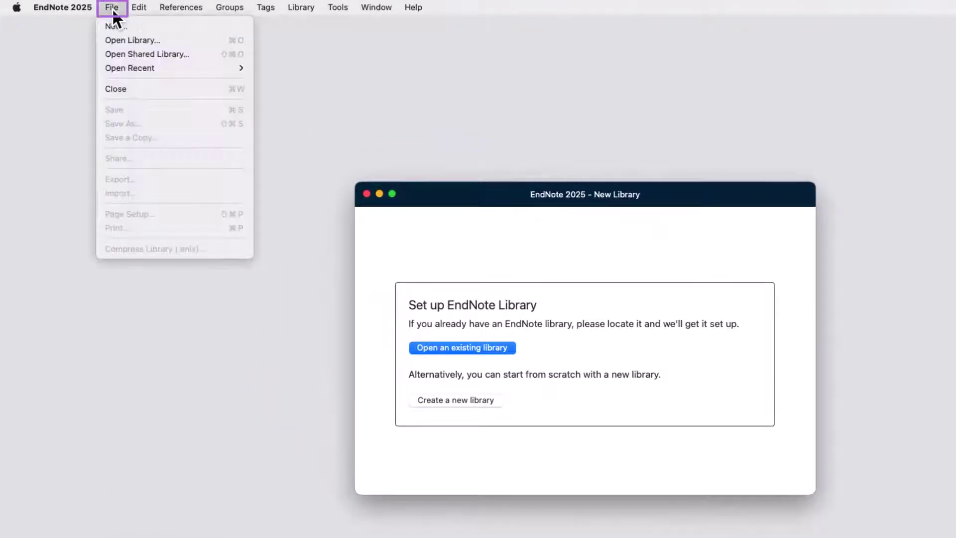
{"action": "left_click", "coordinate": [184, 26]}
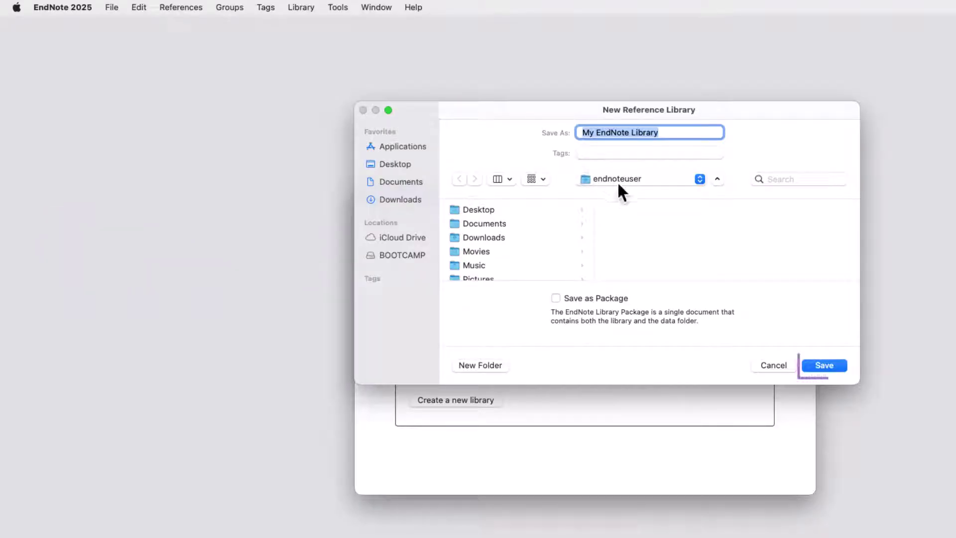
{"action": "left_click", "coordinate": [823, 365]}
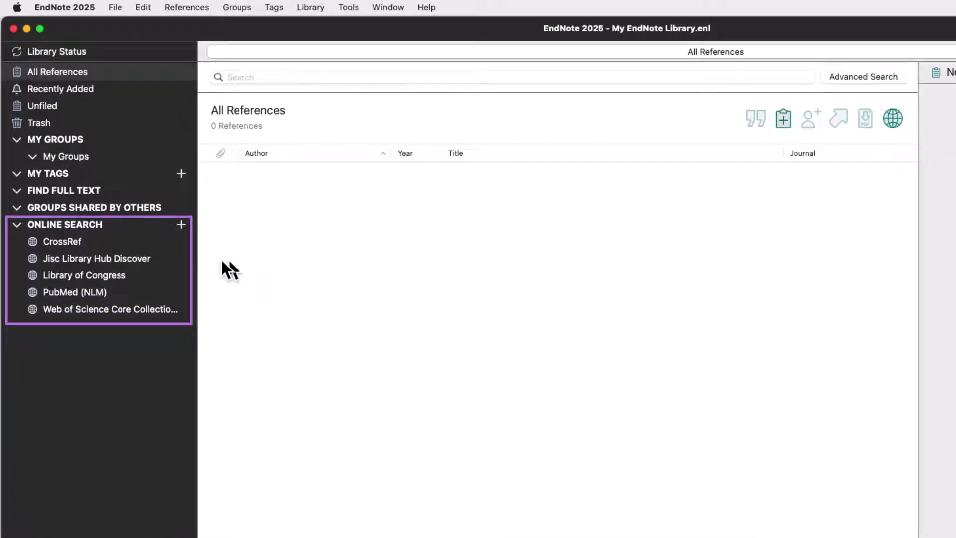
Import the article with DOI 10.1016/j.ajt.2024.07.021 from CrossRef, then show all references.
{"action": "left_click", "coordinate": [127, 243]}
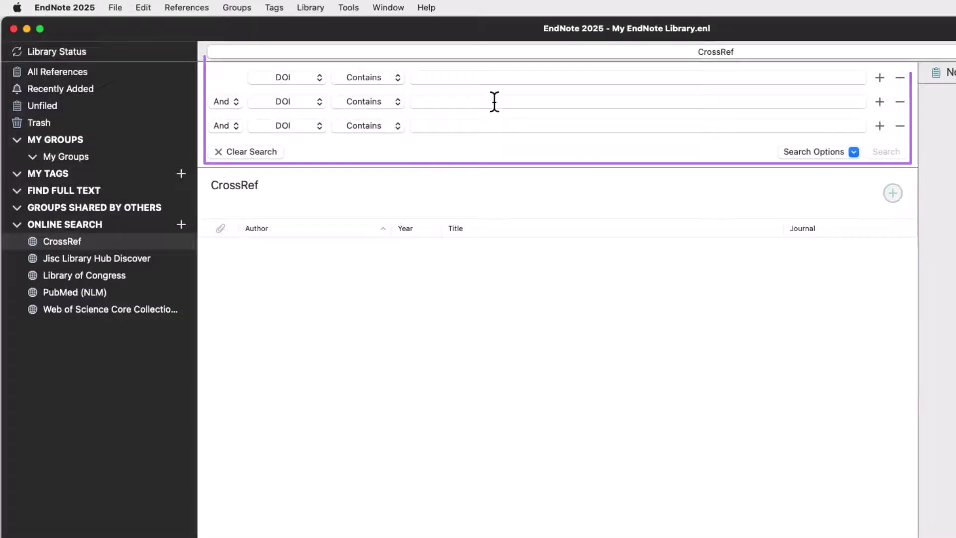
{"action": "left_click", "coordinate": [508, 78]}
{"action": "type", "text": "10.1016/j.ajt.2024.07.021"}
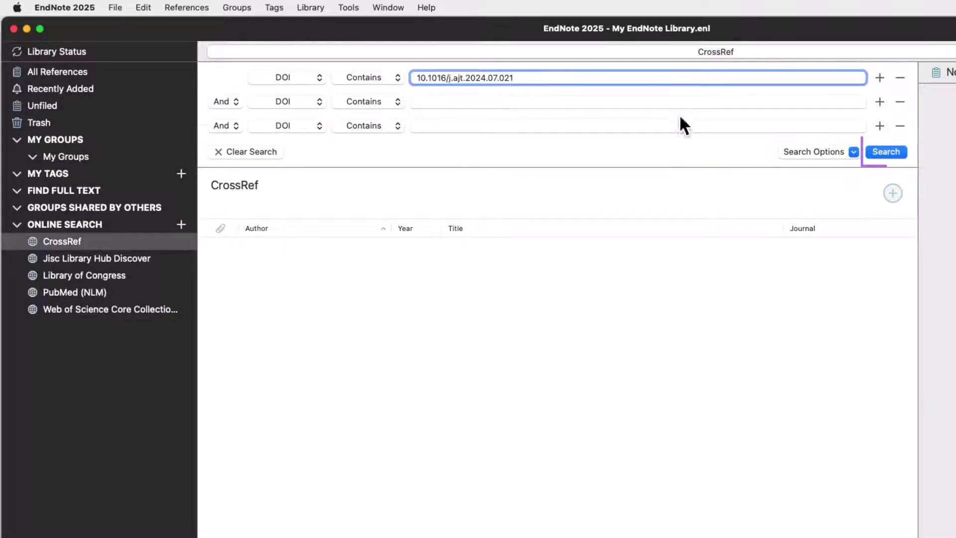
{"action": "left_click", "coordinate": [896, 152]}
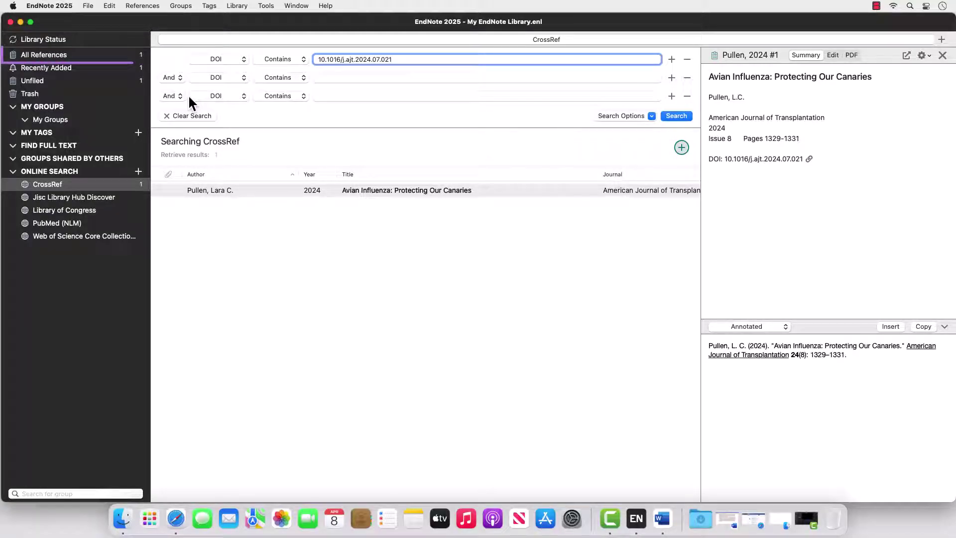
{"action": "left_click", "coordinate": [126, 59]}
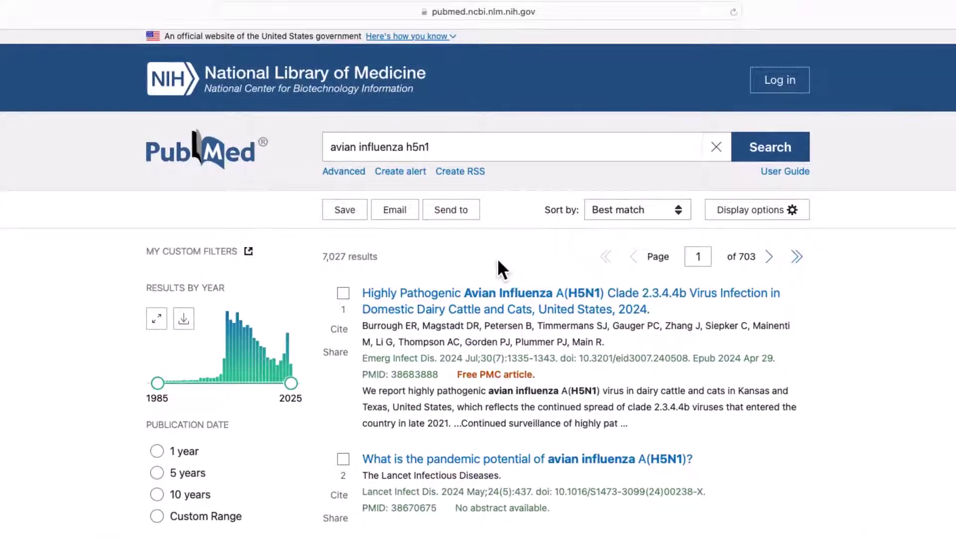
Export the PubMed 'avian influenza h5n1' results page to a .nbib file and import it into EndNote.
{"action": "scroll", "coordinate": [487, 252], "scroll_direction": "down", "scroll_amount": 1}
{"action": "left_click", "coordinate": [472, 211]}
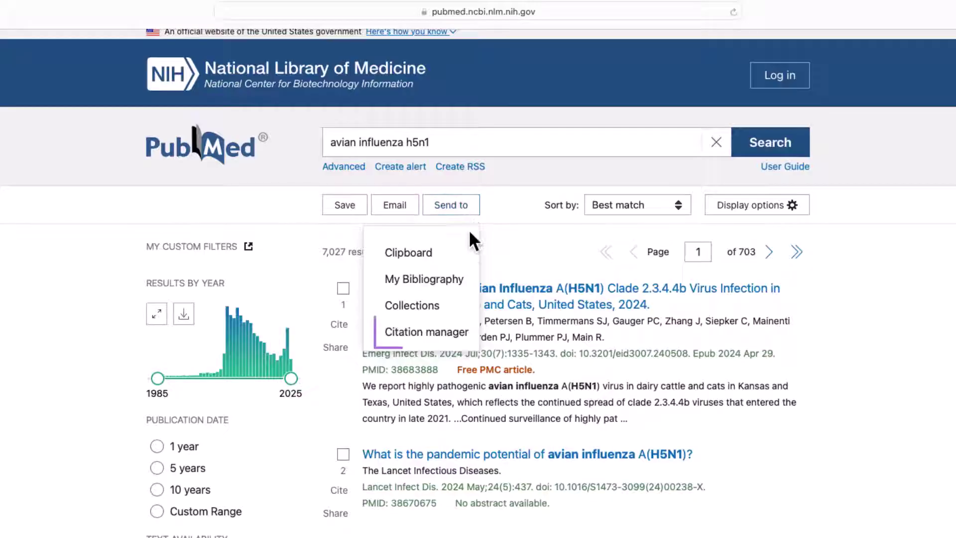
{"action": "left_click", "coordinate": [454, 333]}
{"action": "left_click", "coordinate": [453, 332]}
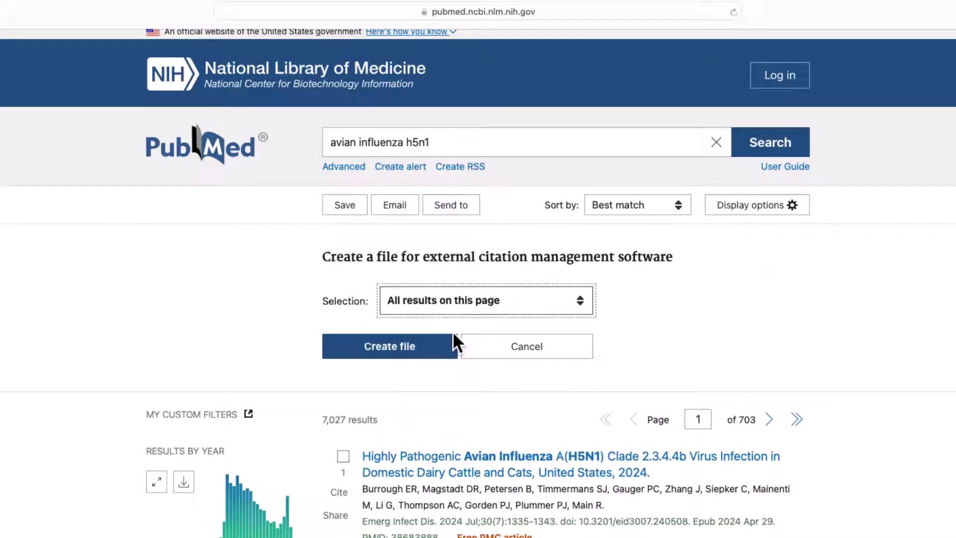
{"action": "left_click", "coordinate": [454, 344]}
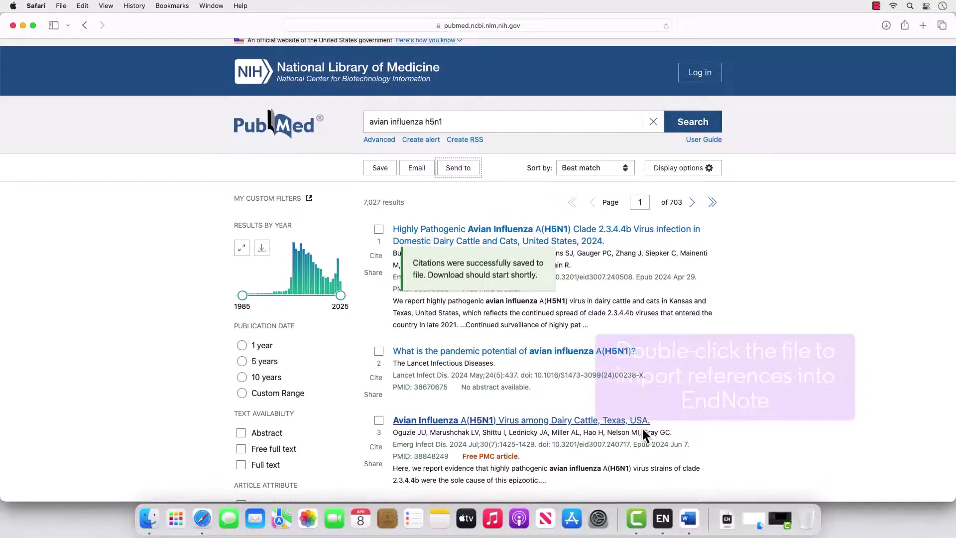
{"action": "left_click", "coordinate": [728, 513]}
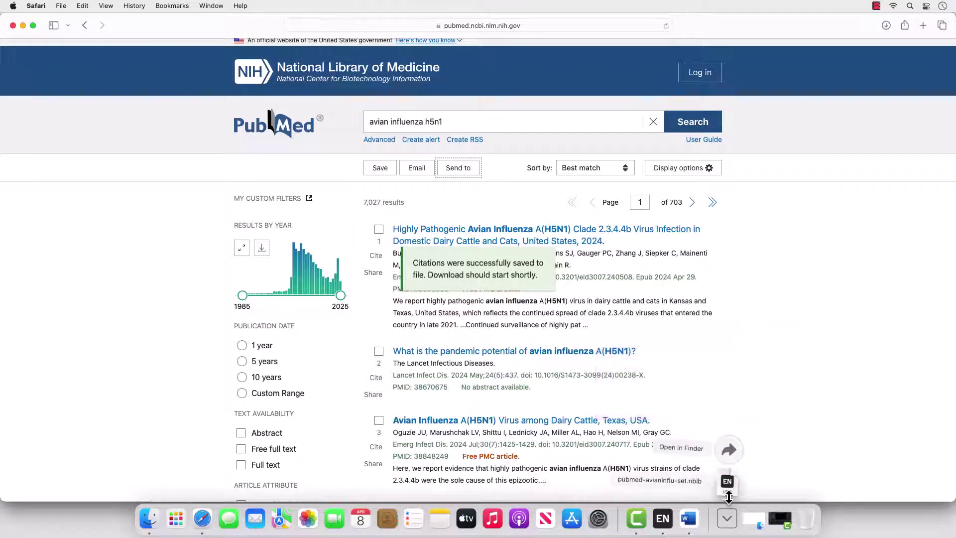
{"action": "double_click", "coordinate": [727, 481]}
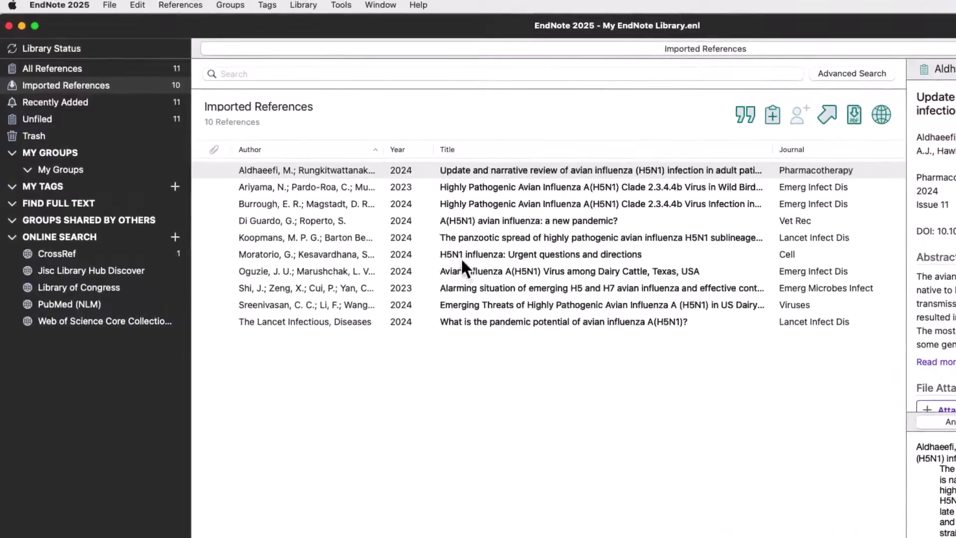
Create a new EndNote group named Avian Flu Project.
{"action": "left_click", "coordinate": [238, 6]}
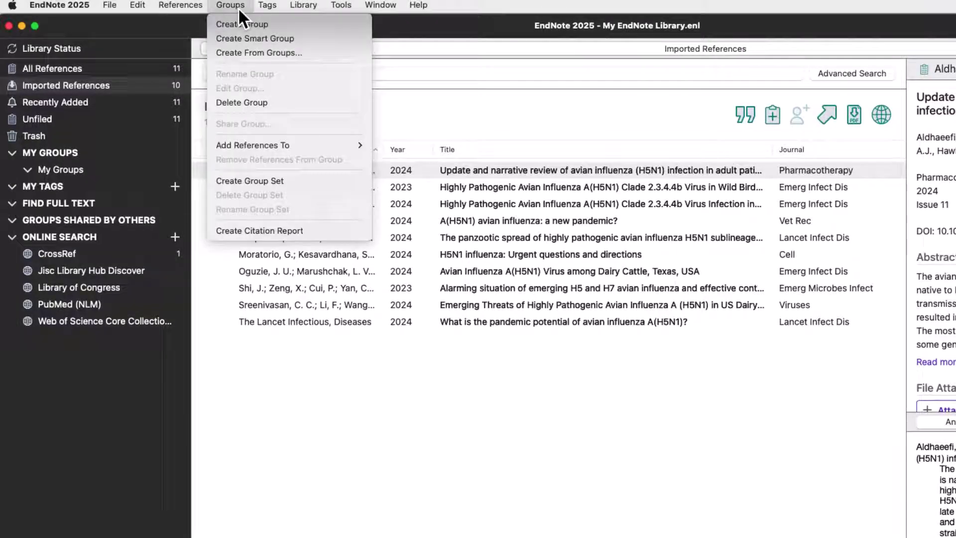
{"action": "left_click", "coordinate": [348, 28]}
{"action": "type", "text": "Avian"}
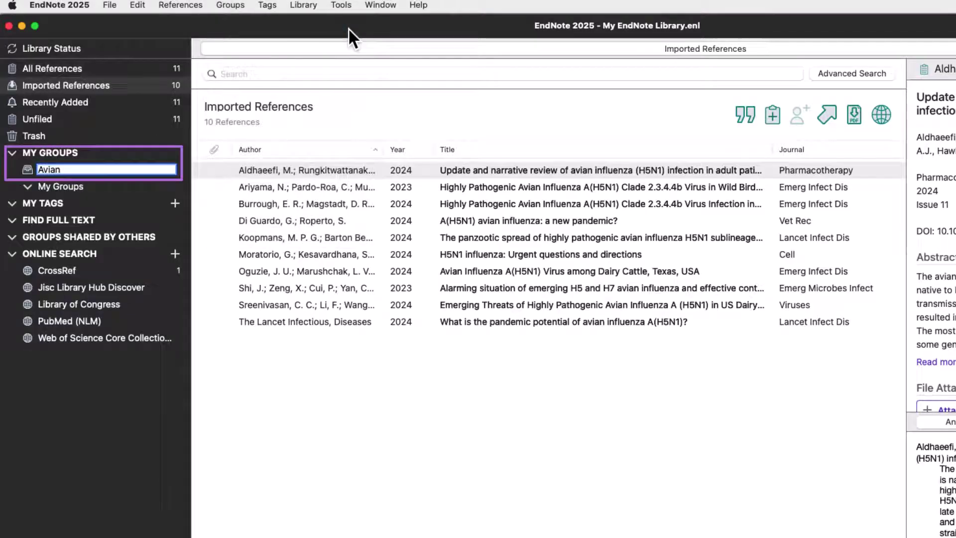
{"action": "type", "text": " Fl u Project"}
{"action": "key", "text": "Return"}
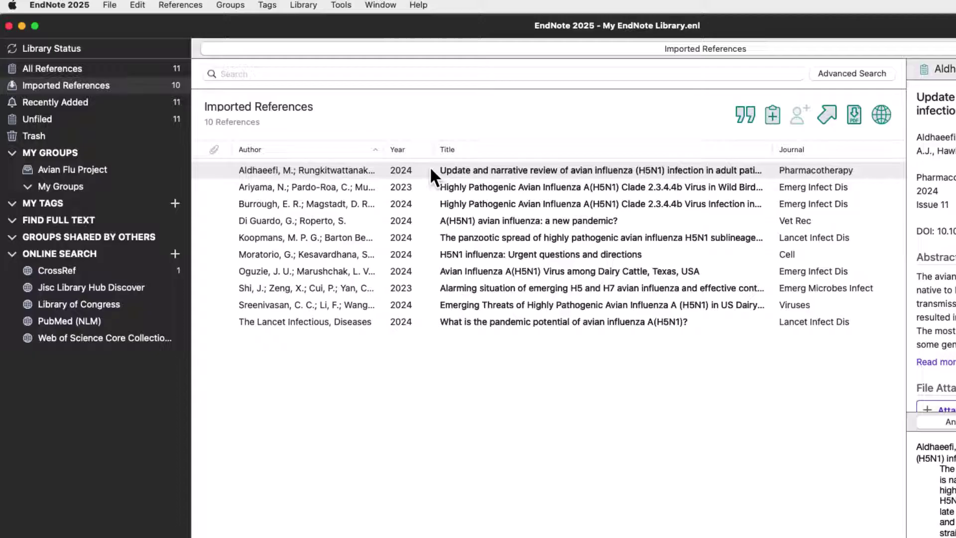
Add three references, including the wild birds H5N1 one, to Avian Flu Project and find their full-text PDFs.
{"action": "left_click_drag", "start_coordinate": [431, 169], "coordinate": [105, 174]}
{"action": "left_click_drag", "start_coordinate": [275, 188], "coordinate": [97, 168]}
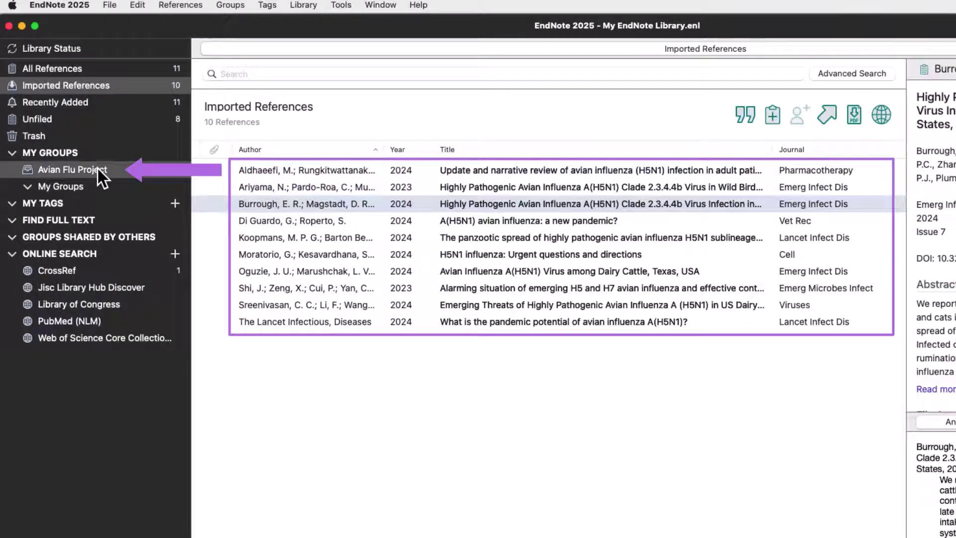
{"action": "left_click", "coordinate": [98, 168]}
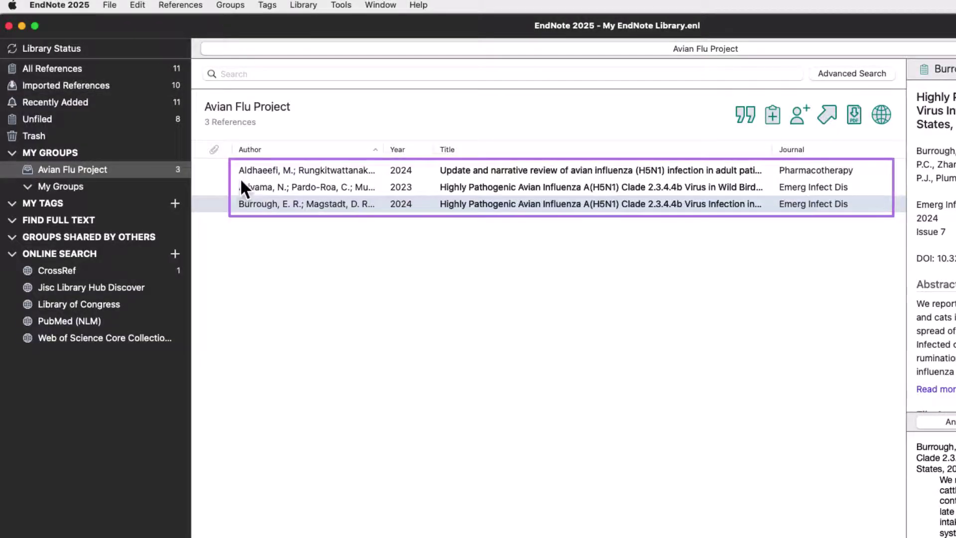
{"action": "left_click", "coordinate": [249, 168], "text": "shift"}
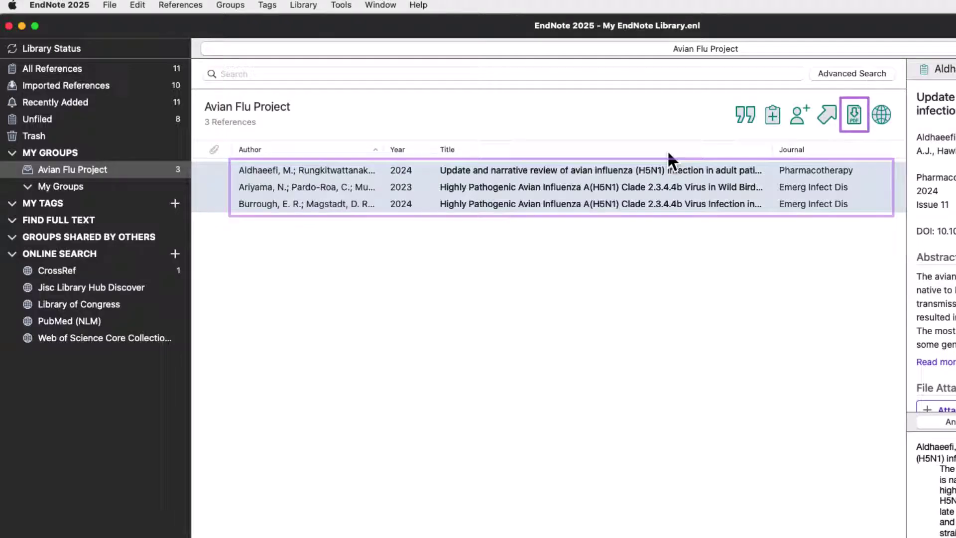
{"action": "left_click", "coordinate": [857, 119]}
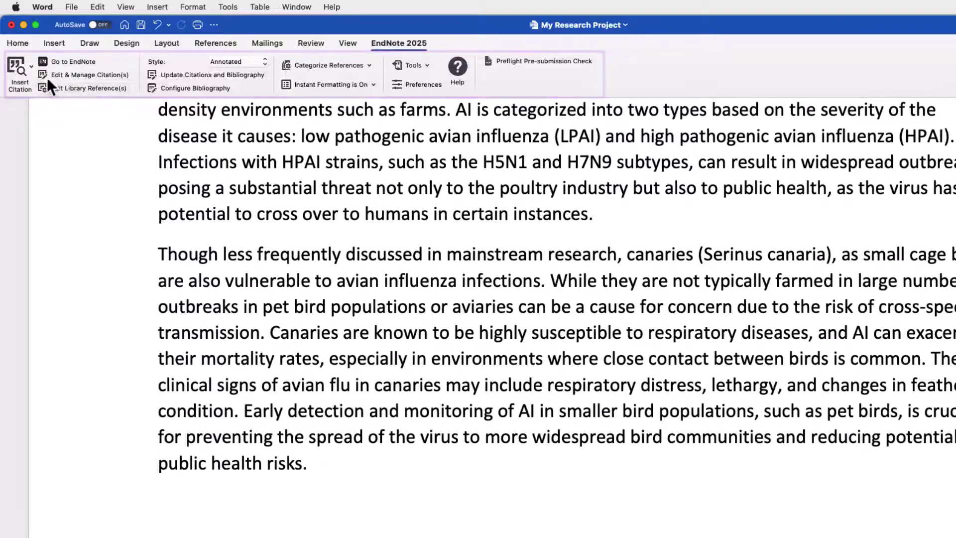
Cite the Koopmans 2024 panzootic H5N1 article after 'in certain instances.'.
{"action": "left_click", "coordinate": [20, 69]}
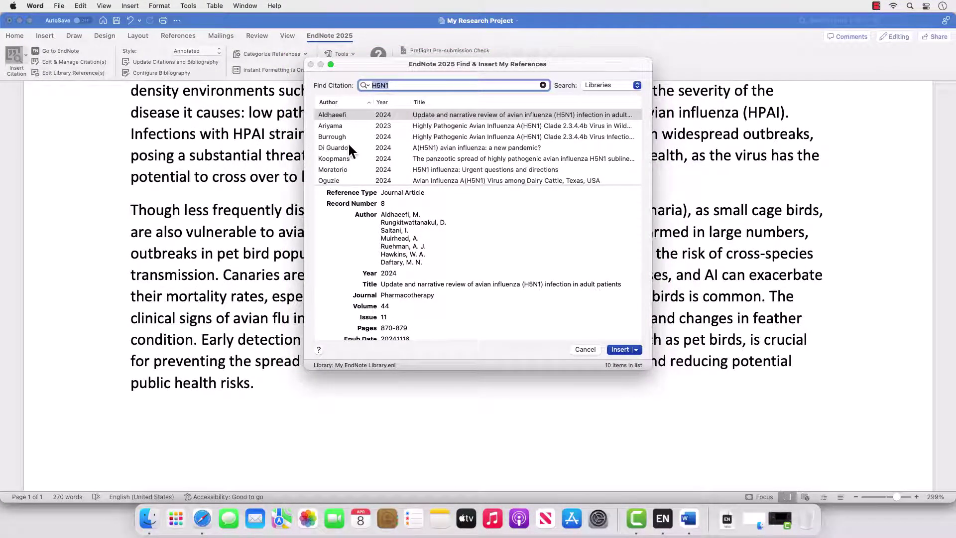
{"action": "left_click", "coordinate": [383, 156]}
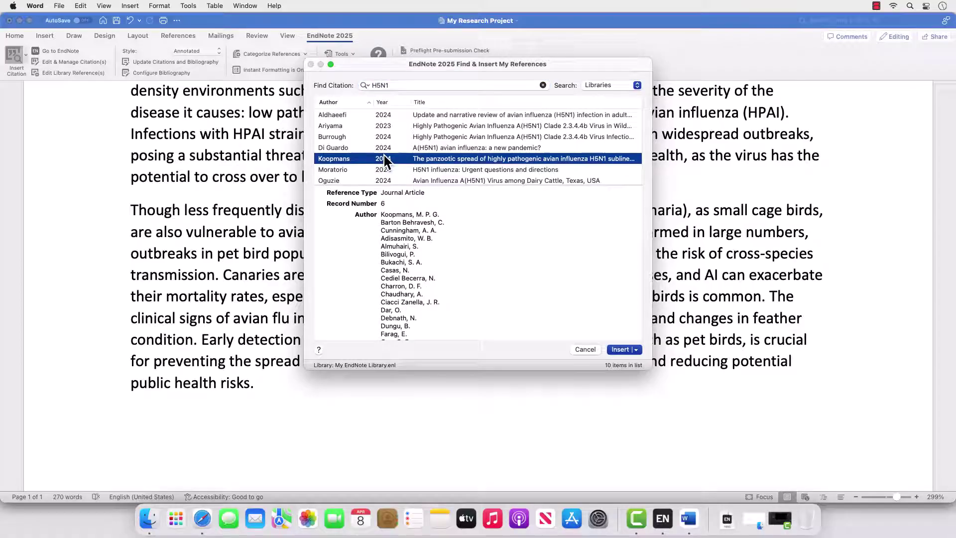
{"action": "left_click", "coordinate": [610, 351]}
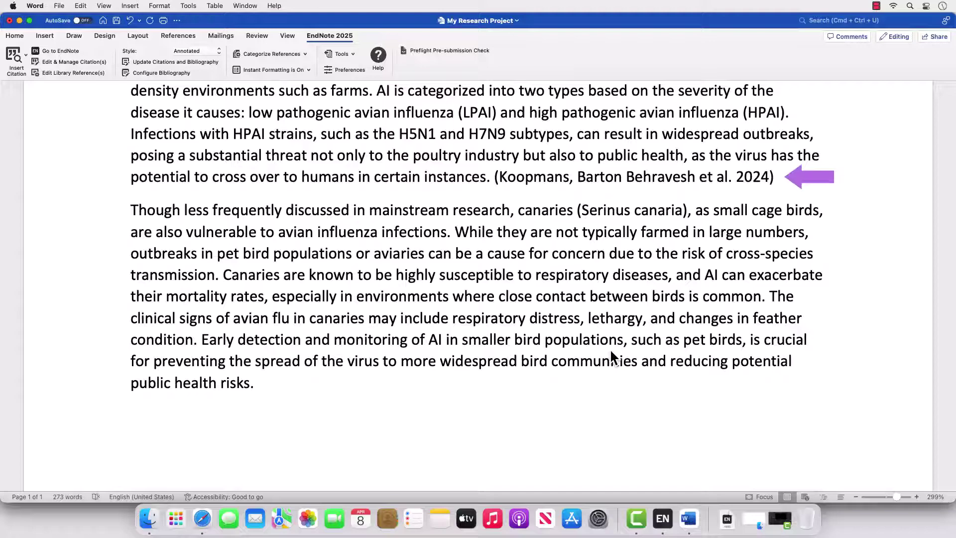
Switch the document's EndNote citation style to APA 7th.
{"action": "scroll", "coordinate": [609, 348], "scroll_direction": "down", "scroll_amount": 4}
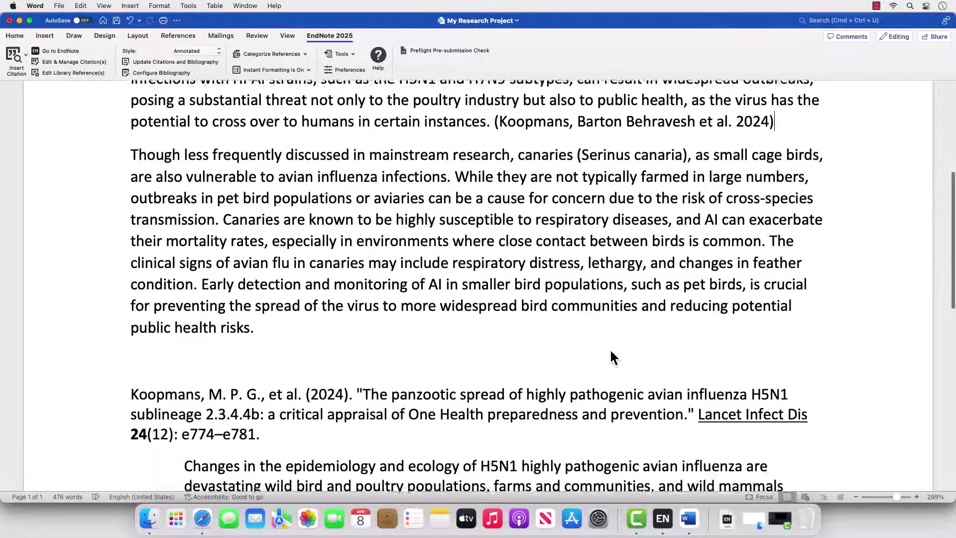
{"action": "scroll", "coordinate": [613, 354], "scroll_direction": "down", "scroll_amount": 4}
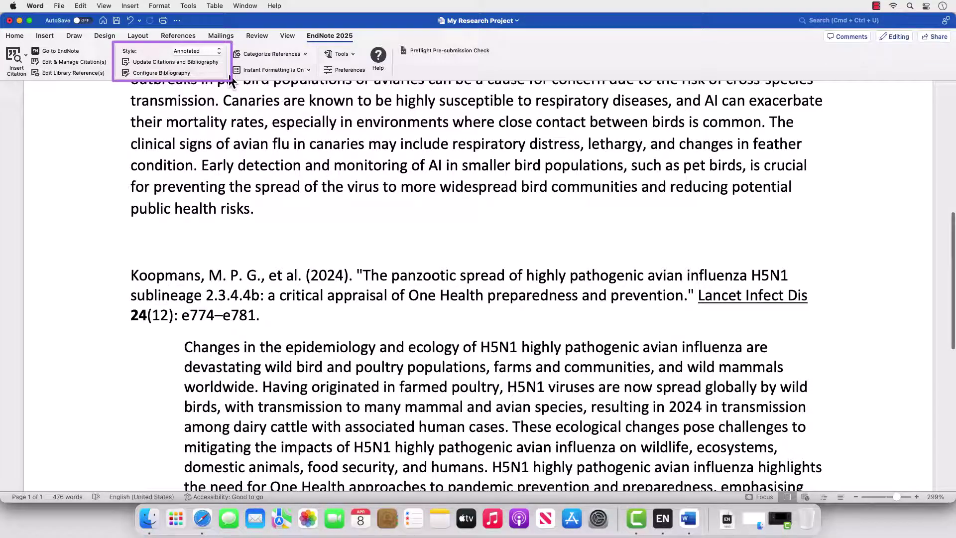
{"action": "left_click", "coordinate": [214, 50]}
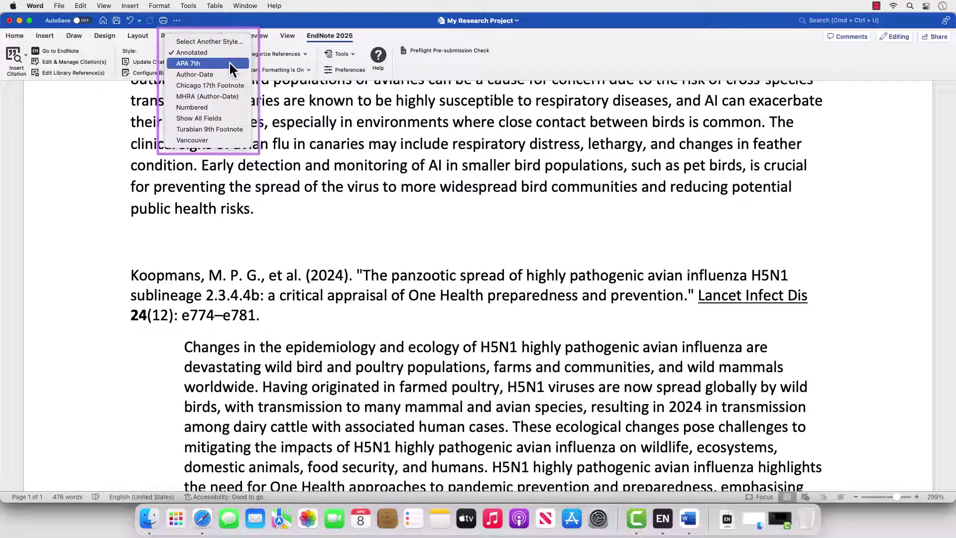
{"action": "left_click", "coordinate": [229, 63]}
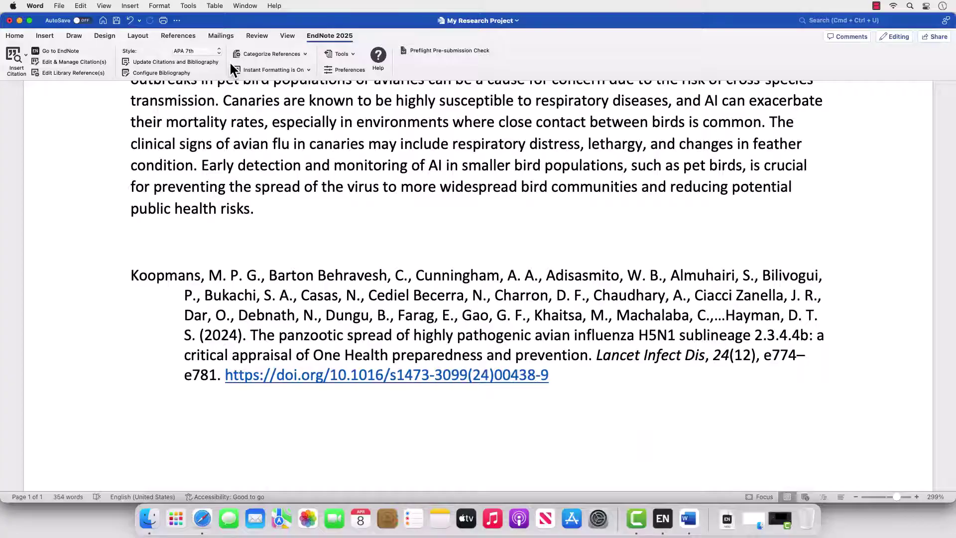
Enter page 19 for the Koopmans 2024 citation in Edit & Manage Citations.
{"action": "scroll", "coordinate": [345, 126], "scroll_direction": "up", "scroll_amount": 2}
{"action": "scroll", "coordinate": [347, 128], "scroll_direction": "up", "scroll_amount": 5}
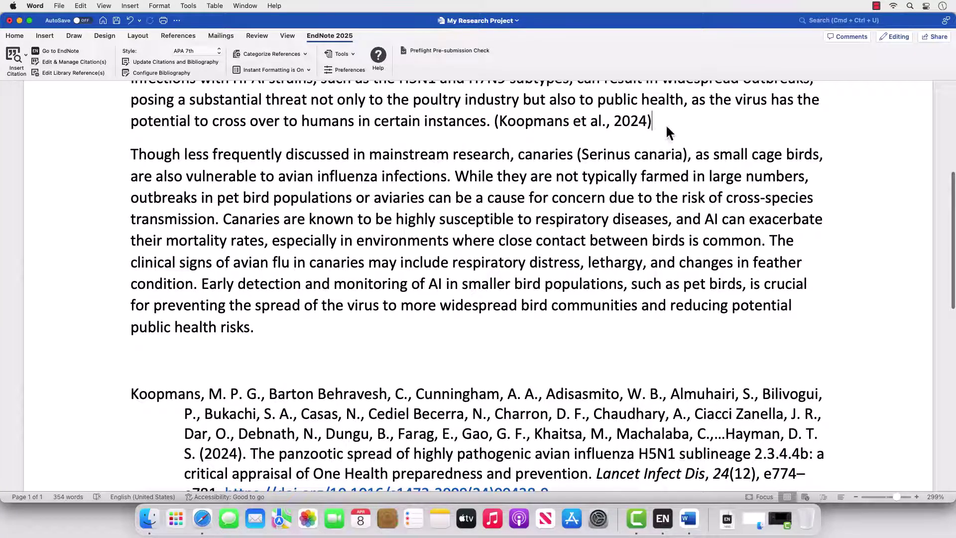
{"action": "left_click_drag", "start_coordinate": [665, 126], "coordinate": [514, 124]}
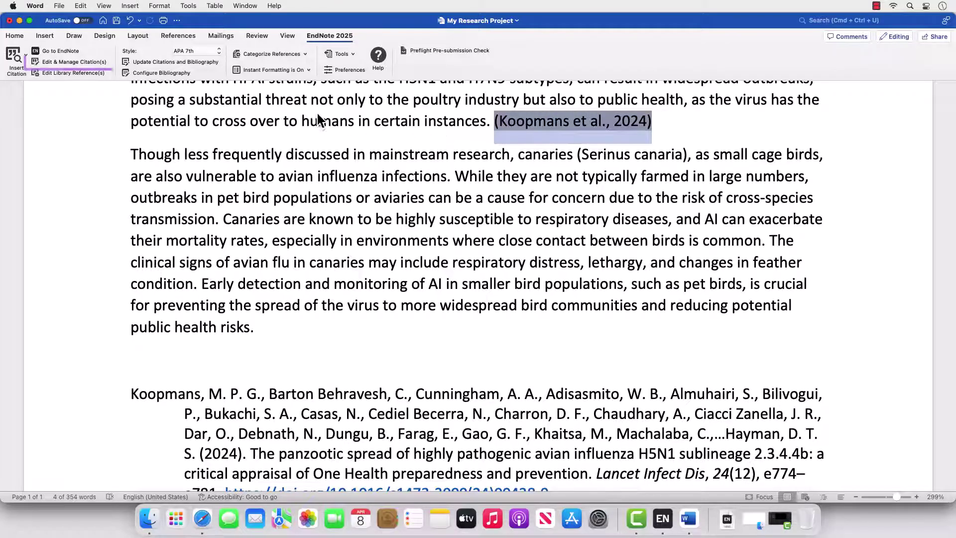
{"action": "left_click", "coordinate": [98, 63]}
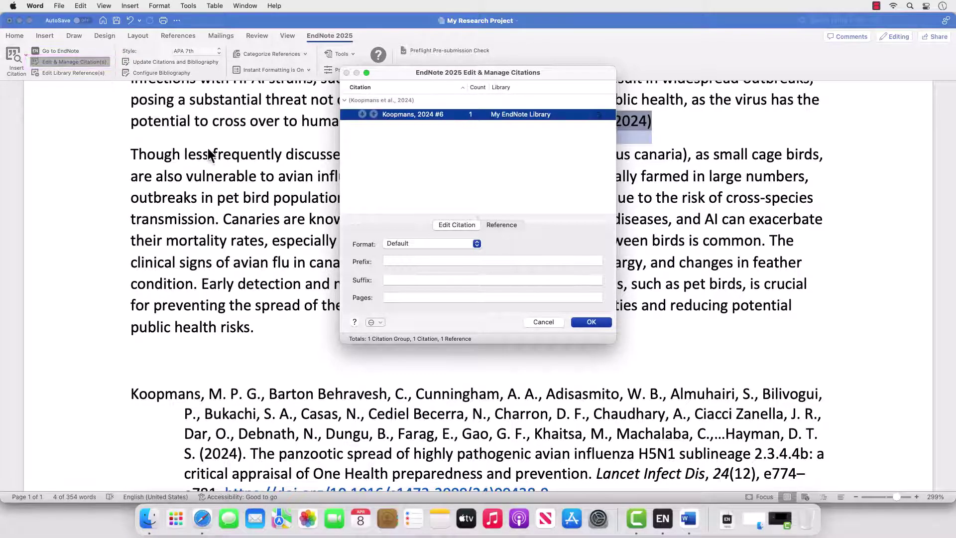
{"action": "left_click", "coordinate": [466, 298]}
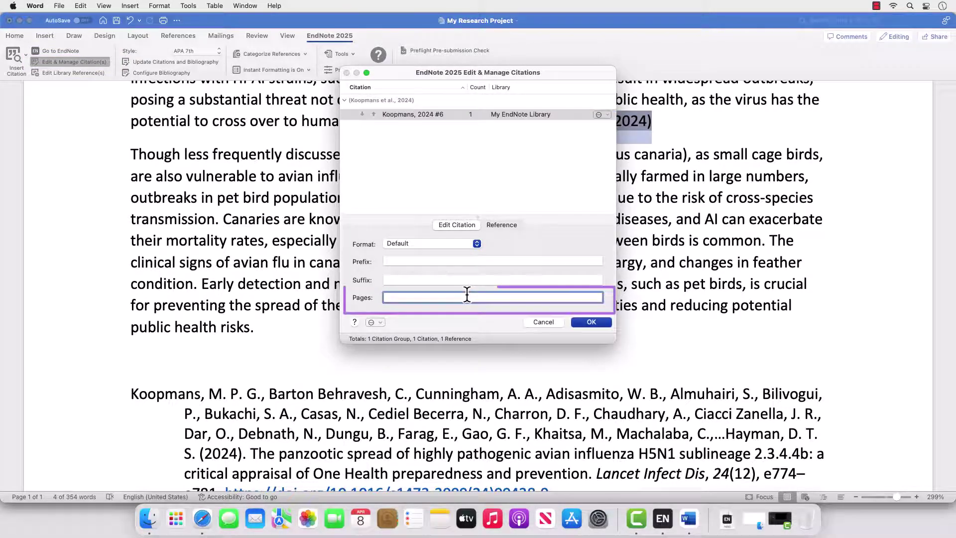
{"action": "type", "text": "19"}
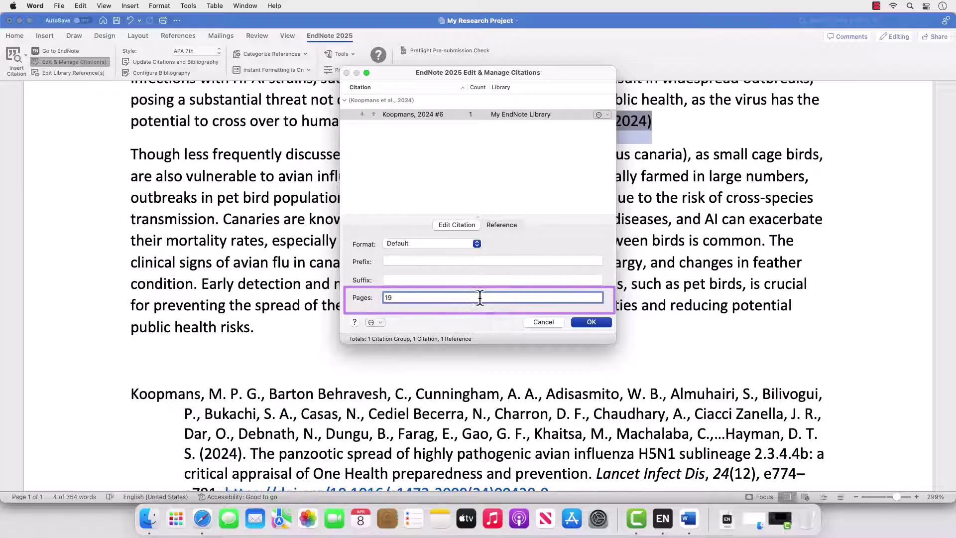